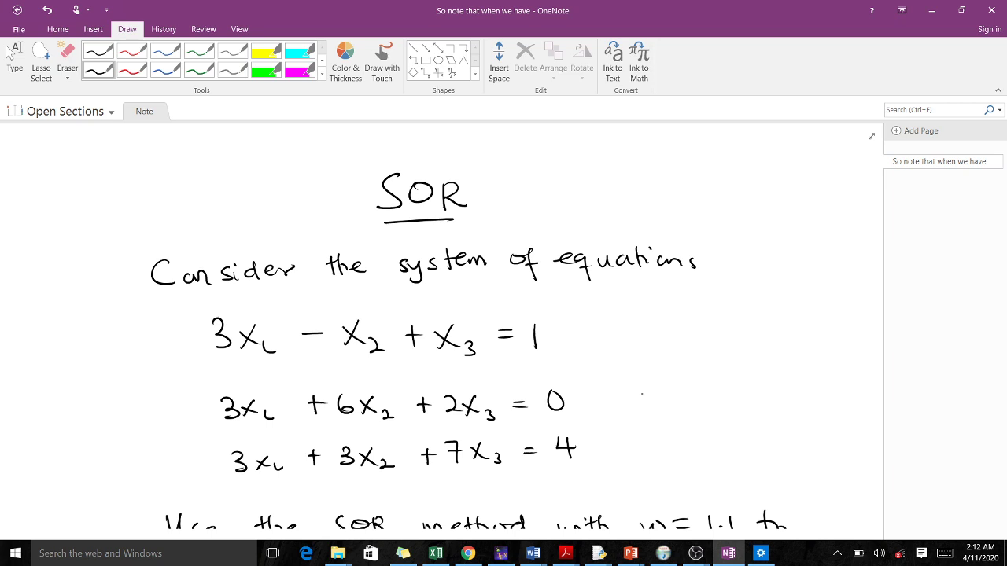
- Scroll down to the SOR problem: ω = 1.1, two iterations, starting from x(0) = (0,0,0)
scroll(707, 397, down, 1)
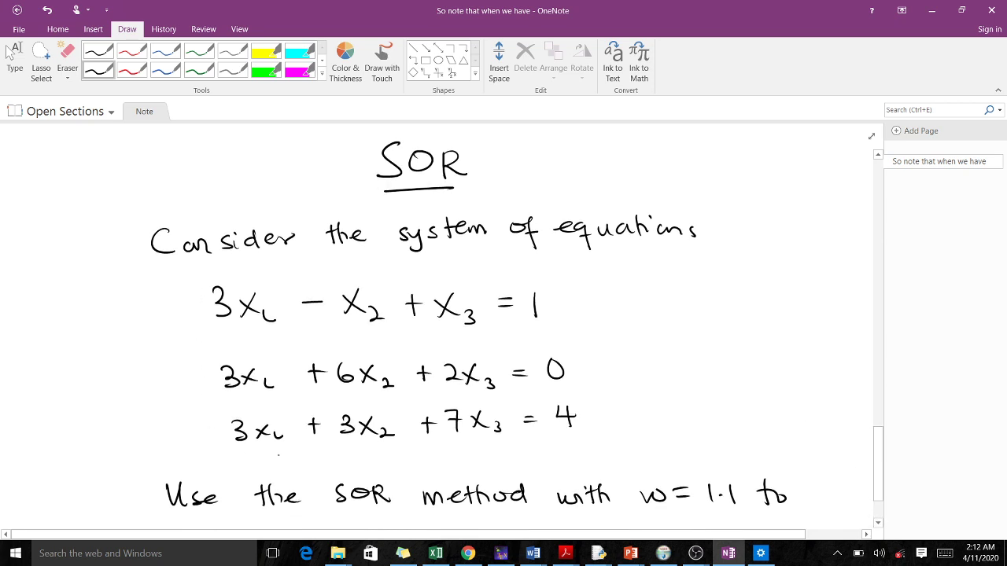
scroll(511, 330, down, 3)
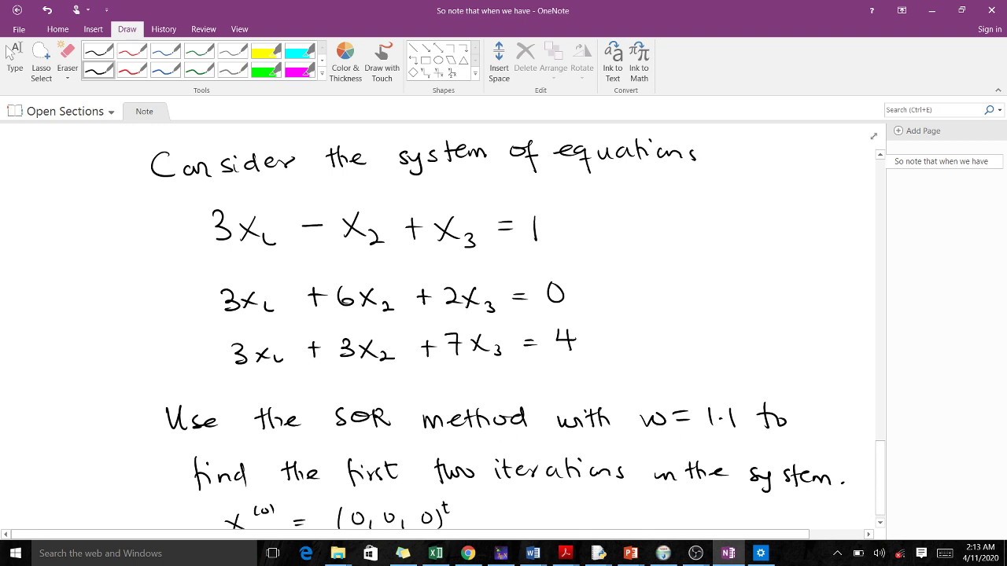
scroll(511, 330, down, 8)
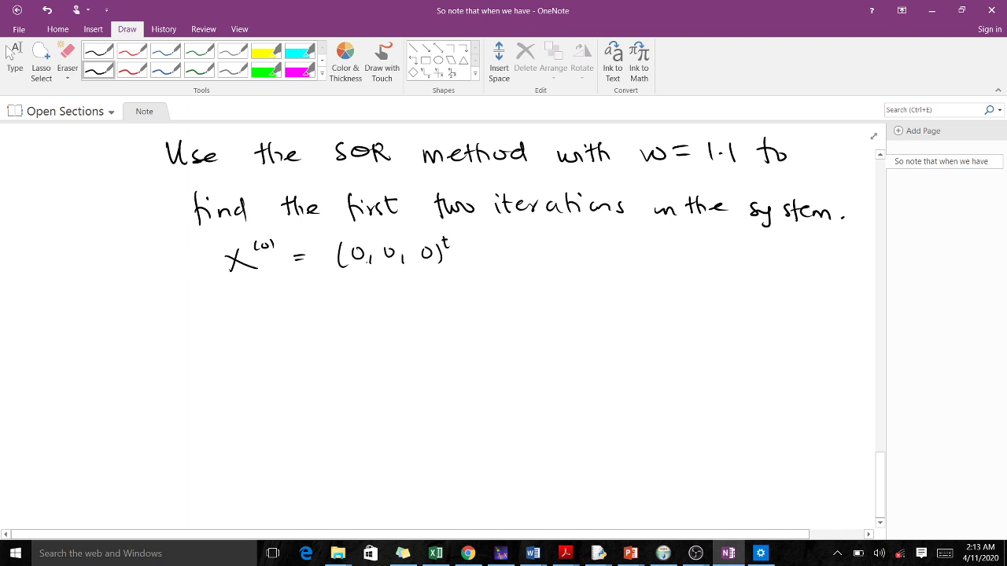
- Handwrite an underlined SOLN heading in thin blue ink
click(165, 69)
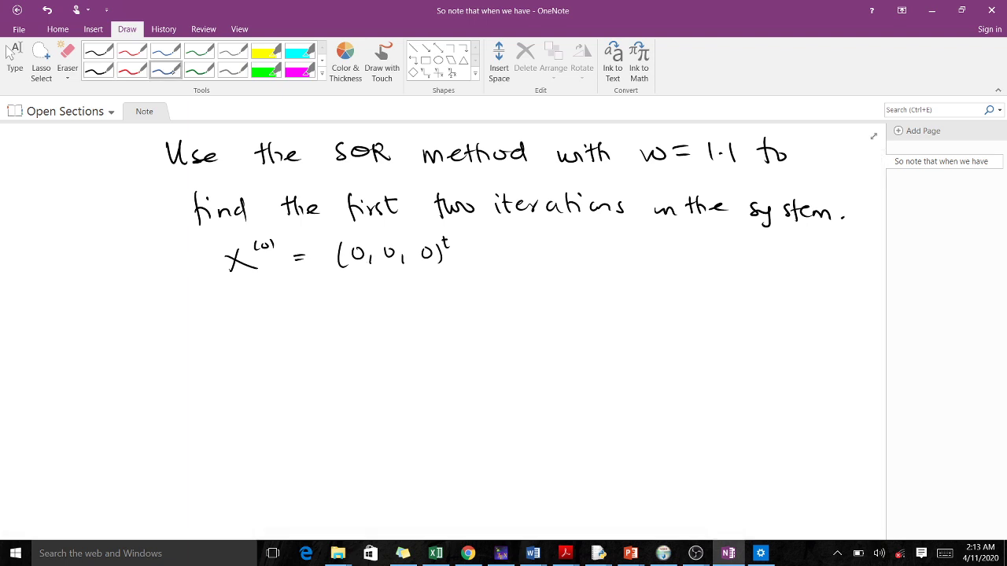
mouse_move(406, 314)
mouse_down()
mouse_move(390, 334)
mouse_move(414, 319)
mouse_move(444, 331)
mouse_move(459, 313)
mouse_up()
drag(391, 350, 457, 348)
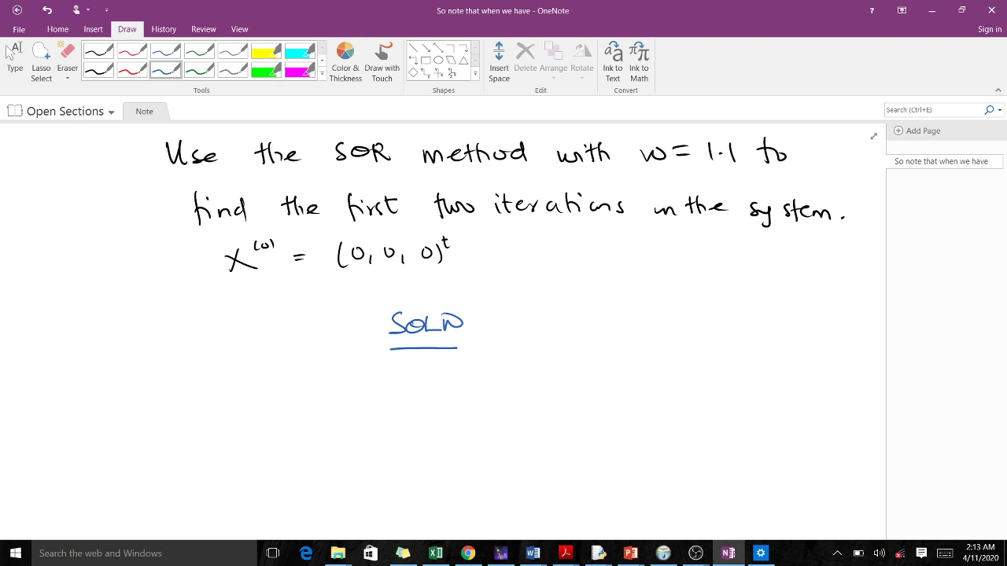
- Write x1 = 1/3[1 + x2 − x3] below the SOLN heading
mouse_move(267, 393)
mouse_down()
mouse_move(257, 412)
mouse_move(293, 412)
mouse_up()
drag(359, 392, 373, 393)
mouse_move(362, 399)
mouse_down()
mouse_move(433, 404)
mouse_move(416, 435)
mouse_up()
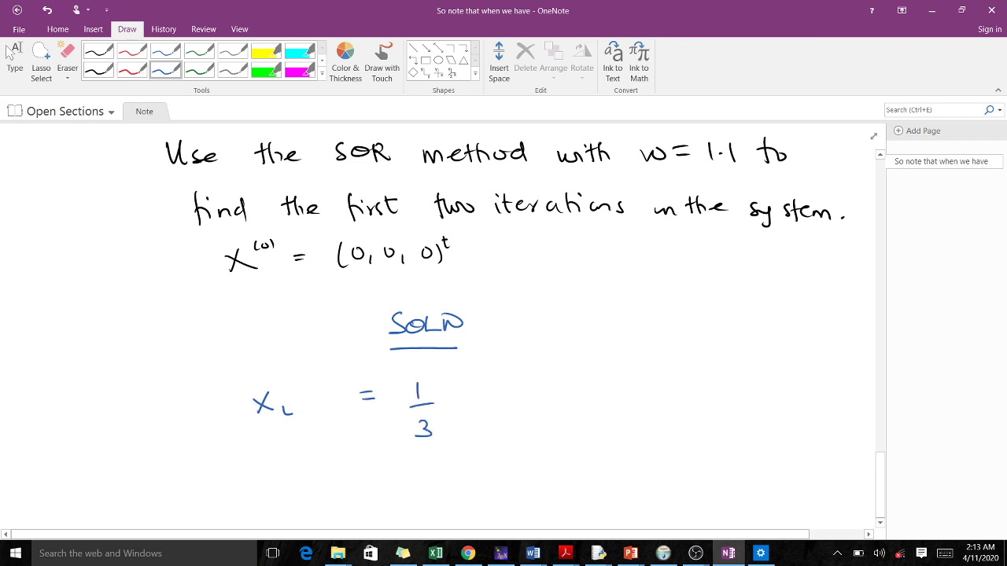
mouse_move(455, 379)
mouse_down()
mouse_move(468, 402)
mouse_move(468, 376)
mouse_move(486, 398)
mouse_move(514, 391)
mouse_move(542, 399)
mouse_move(545, 387)
mouse_up()
mouse_move(548, 394)
mouse_down()
mouse_move(560, 403)
mouse_move(585, 390)
mouse_move(609, 399)
mouse_move(614, 384)
mouse_up()
mouse_move(617, 391)
mouse_down()
mouse_move(639, 376)
mouse_move(645, 403)
mouse_up()
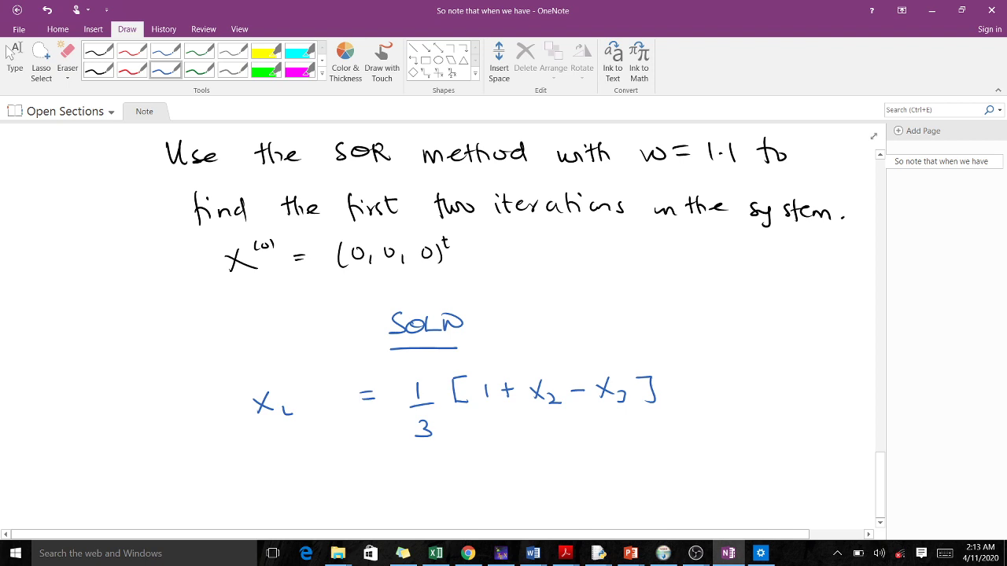
- Write x2 = 1/6[0 − 3x1 − 2x3] below the x1 formula
scroll(839, 472, down, 3)
mouse_move(267, 386)
mouse_down()
mouse_move(275, 404)
mouse_move(265, 405)
mouse_up()
drag(281, 397, 296, 406)
drag(312, 392, 324, 400)
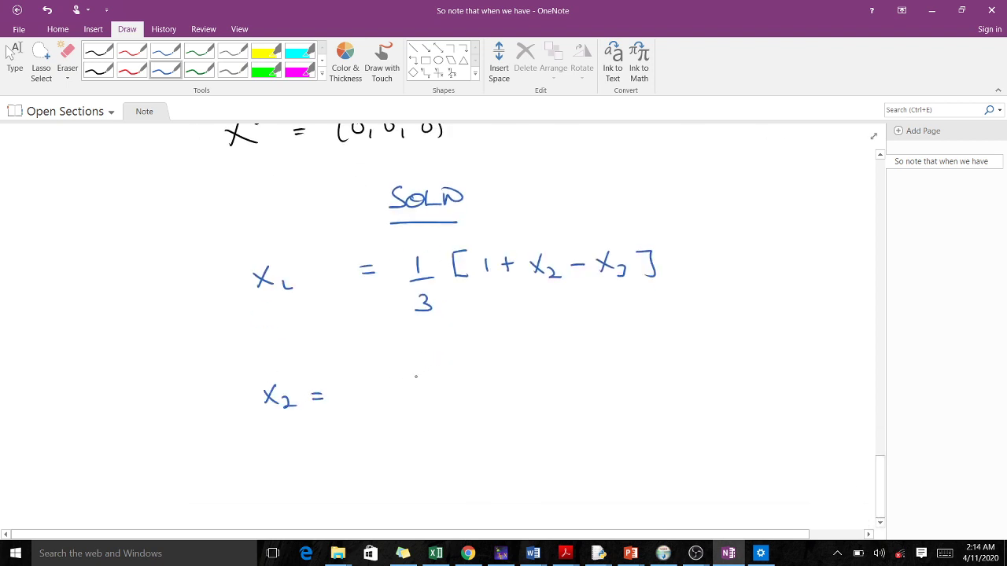
drag(418, 377, 432, 402)
drag(424, 411, 422, 420)
mouse_move(454, 377)
mouse_down()
mouse_move(470, 398)
mouse_move(471, 373)
mouse_move(495, 380)
mouse_up()
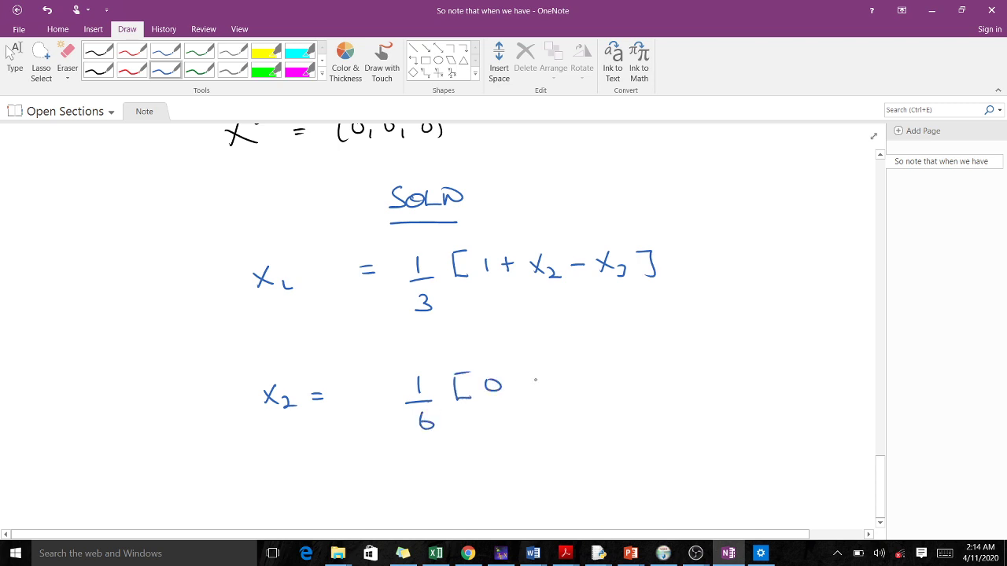
mouse_move(521, 384)
mouse_down()
mouse_move(561, 382)
mouse_move(556, 390)
mouse_up()
drag(582, 373, 589, 390)
drag(586, 379, 576, 393)
drag(602, 383, 677, 390)
mouse_move(672, 374)
mouse_down()
mouse_move(684, 394)
mouse_move(674, 391)
mouse_move(710, 399)
mouse_up()
- Write x3 = 1/7[4 − 3x1 − 3x2] below the x2 formula
click(880, 524)
drag(284, 393, 276, 412)
mouse_move(274, 400)
mouse_down()
mouse_move(303, 418)
mouse_move(338, 401)
mouse_up()
drag(327, 407, 340, 407)
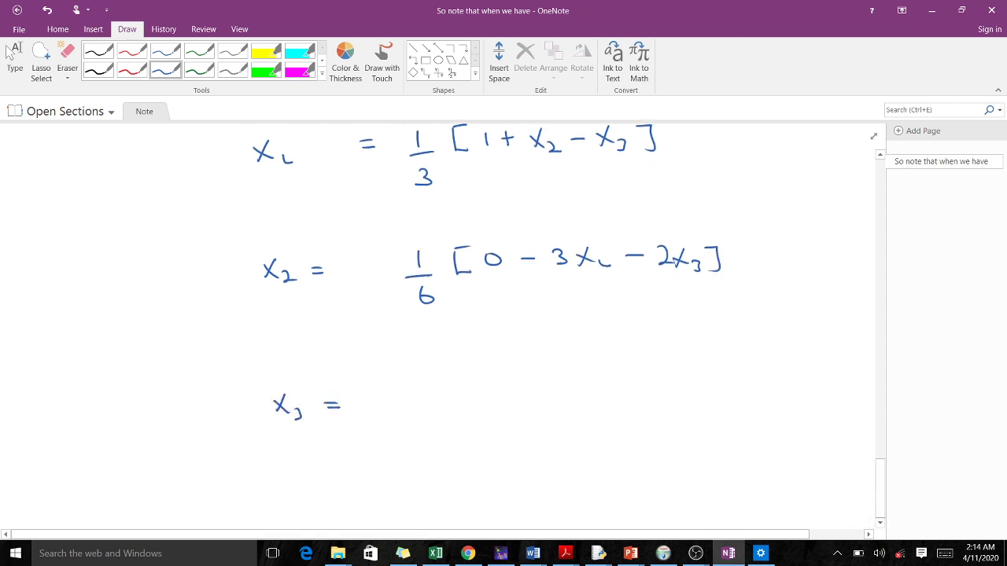
drag(438, 383, 440, 397)
mouse_move(431, 402)
mouse_down()
mouse_move(453, 403)
mouse_move(447, 430)
mouse_move(458, 422)
mouse_up()
mouse_move(477, 379)
mouse_down()
mouse_move(493, 401)
mouse_move(490, 374)
mouse_up()
mouse_move(502, 381)
mouse_down()
mouse_move(512, 397)
mouse_move(550, 387)
mouse_move(595, 397)
mouse_up()
mouse_move(595, 385)
mouse_down()
mouse_move(582, 397)
mouse_move(666, 385)
mouse_move(656, 396)
mouse_up()
mouse_move(677, 378)
mouse_down()
mouse_move(682, 400)
mouse_move(671, 395)
mouse_move(702, 402)
mouse_move(724, 375)
mouse_move(725, 402)
mouse_up()
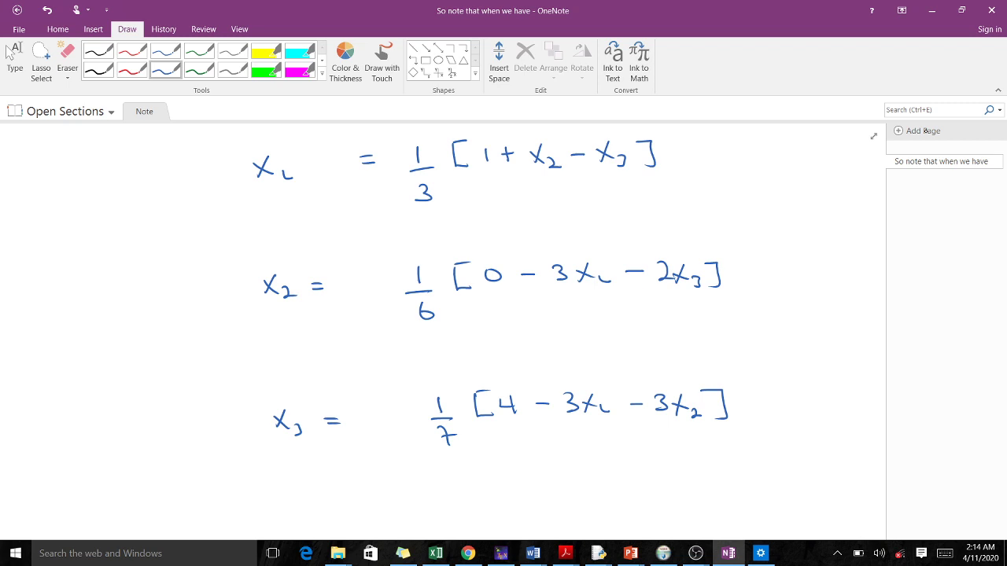
click(132, 69)
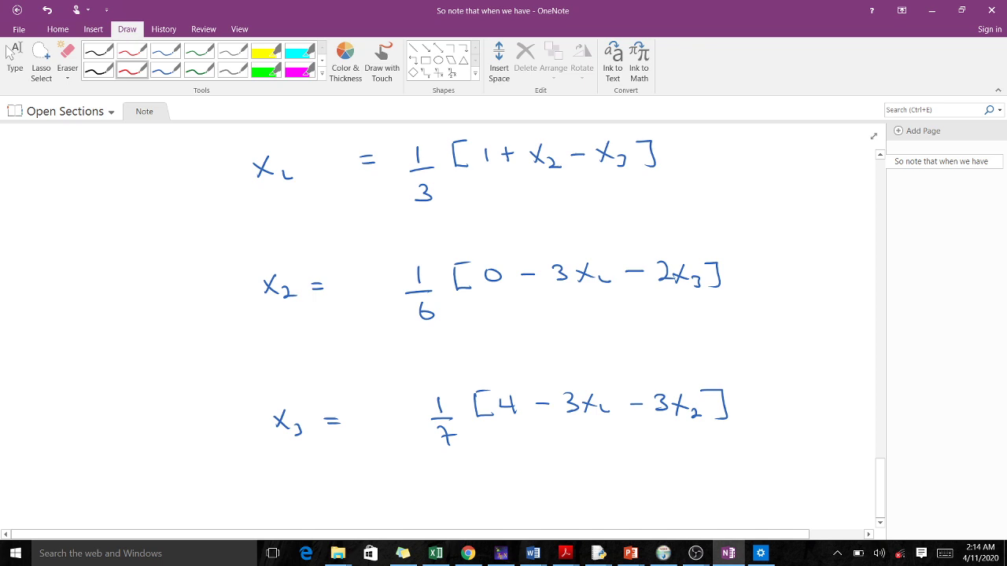
- Write a red (1.1) factor before the 1/7, 1/6 and 1/3 fractions
mouse_move(391, 399)
mouse_down()
mouse_move(386, 417)
mouse_move(425, 418)
mouse_up()
click(408, 409)
mouse_move(364, 268)
mouse_down()
mouse_move(361, 284)
mouse_move(385, 287)
mouse_up()
click(377, 281)
drag(391, 270, 394, 288)
drag(387, 155, 383, 169)
mouse_move(394, 155)
mouse_down()
mouse_move(394, 167)
mouse_move(410, 173)
mouse_up()
click(397, 166)
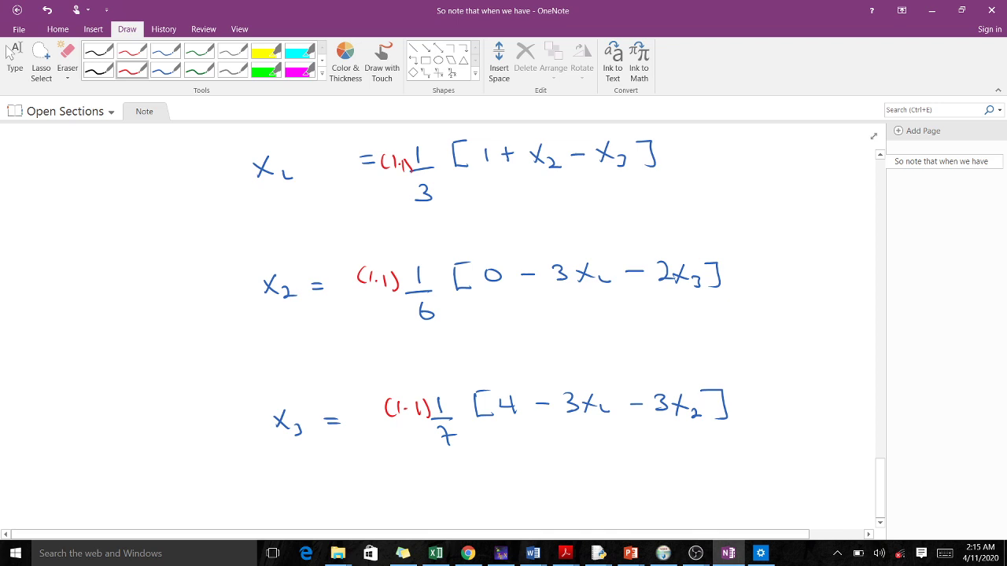
- Append +(1−1.1)x3, +(1−1.1)x2 and +(1−1.1)x1 after the respective brackets
mouse_move(740, 399)
mouse_down()
mouse_move(740, 415)
mouse_move(744, 406)
mouse_move(780, 406)
mouse_move(831, 418)
mouse_up()
click(792, 408)
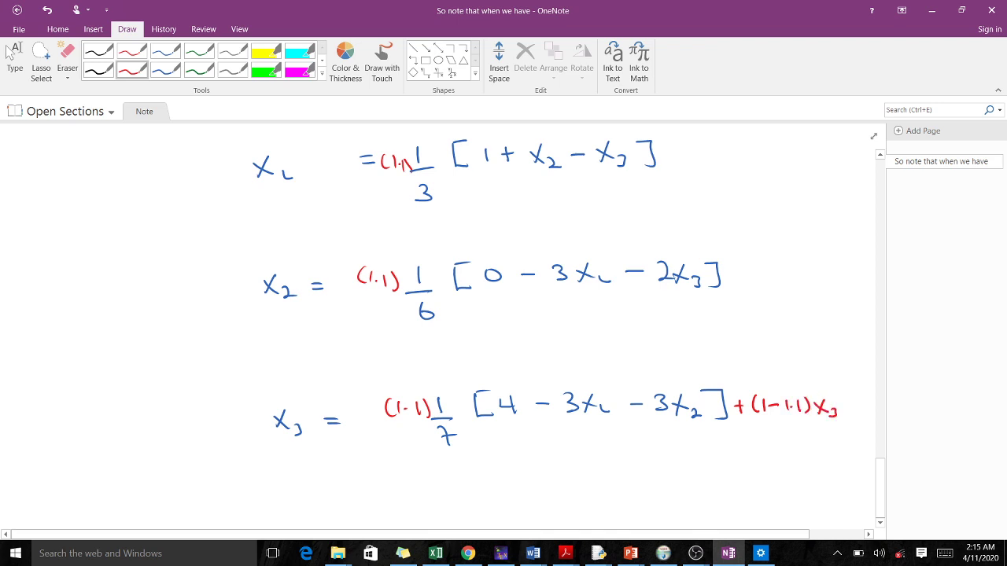
mouse_move(730, 270)
mouse_down()
mouse_move(730, 286)
mouse_move(774, 278)
mouse_up()
mouse_move(778, 272)
mouse_down()
mouse_move(778, 285)
mouse_move(814, 287)
mouse_up()
click(783, 283)
mouse_move(818, 277)
mouse_down()
mouse_move(807, 288)
mouse_move(831, 290)
mouse_up()
drag(662, 164, 691, 167)
mouse_move(703, 153)
mouse_down()
mouse_move(704, 165)
mouse_move(721, 160)
mouse_up()
drag(728, 151, 738, 164)
drag(744, 153, 752, 167)
drag(773, 151, 767, 170)
drag(776, 163, 782, 171)
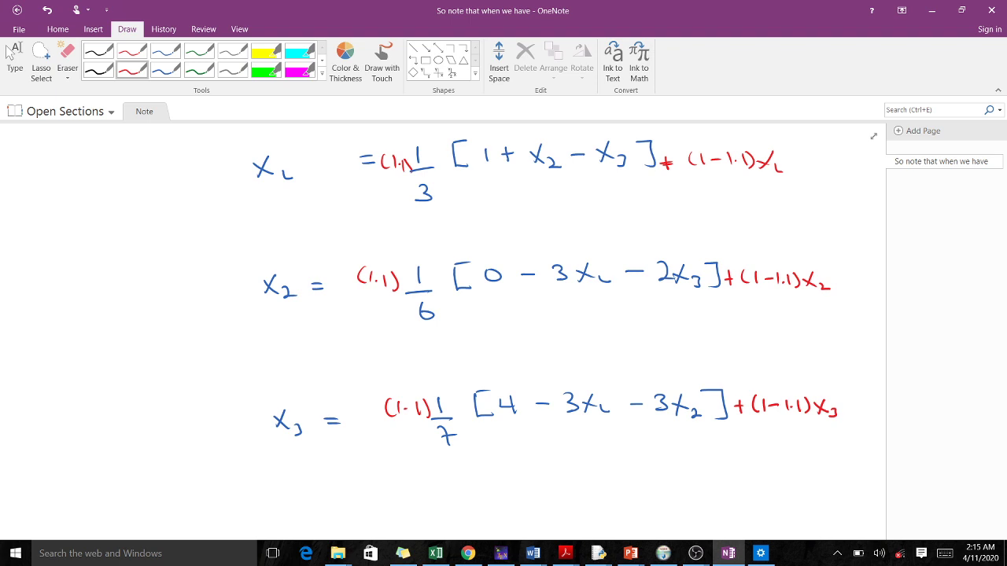
- Write the simplified formula x1 = 1.1/3[1 + x2 − x3] − 0.1x1 in red
scroll(504, 314, down, 2)
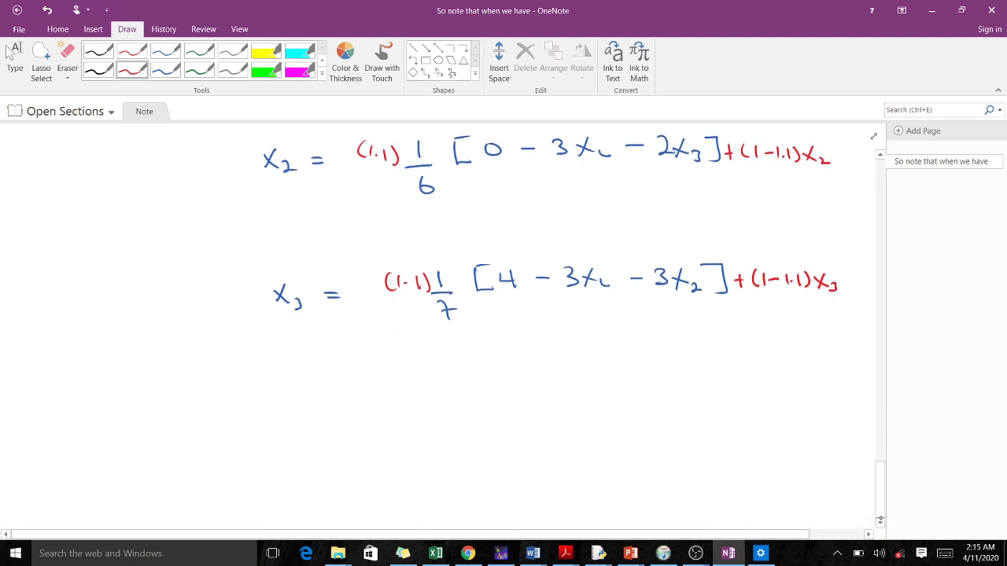
scroll(504, 314, down, 2)
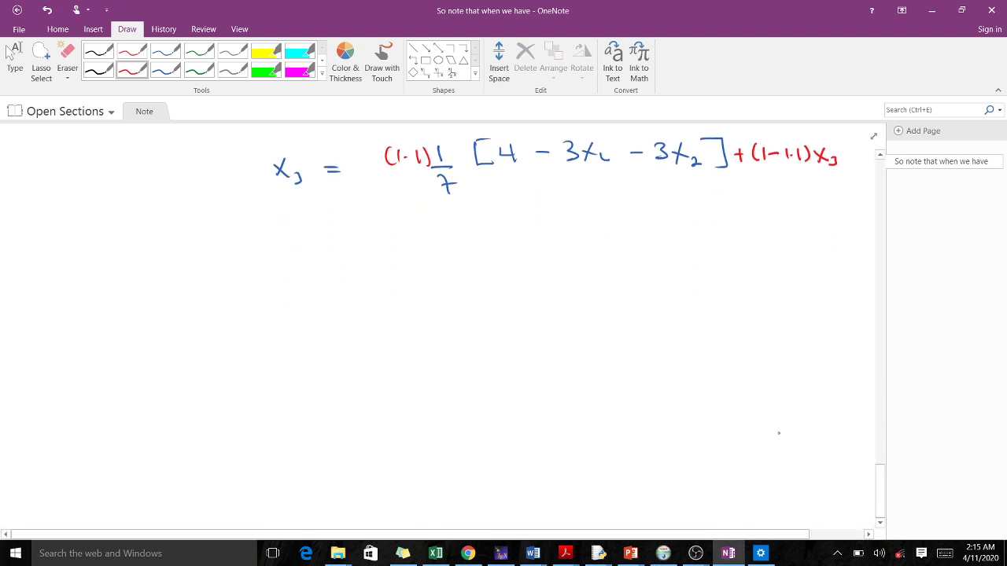
mouse_move(227, 287)
mouse_down()
mouse_move(217, 308)
mouse_move(232, 307)
mouse_up()
mouse_move(238, 298)
mouse_down()
mouse_move(251, 307)
mouse_move(282, 292)
mouse_up()
mouse_move(271, 299)
mouse_down()
mouse_move(358, 301)
mouse_move(343, 343)
mouse_up()
click(344, 295)
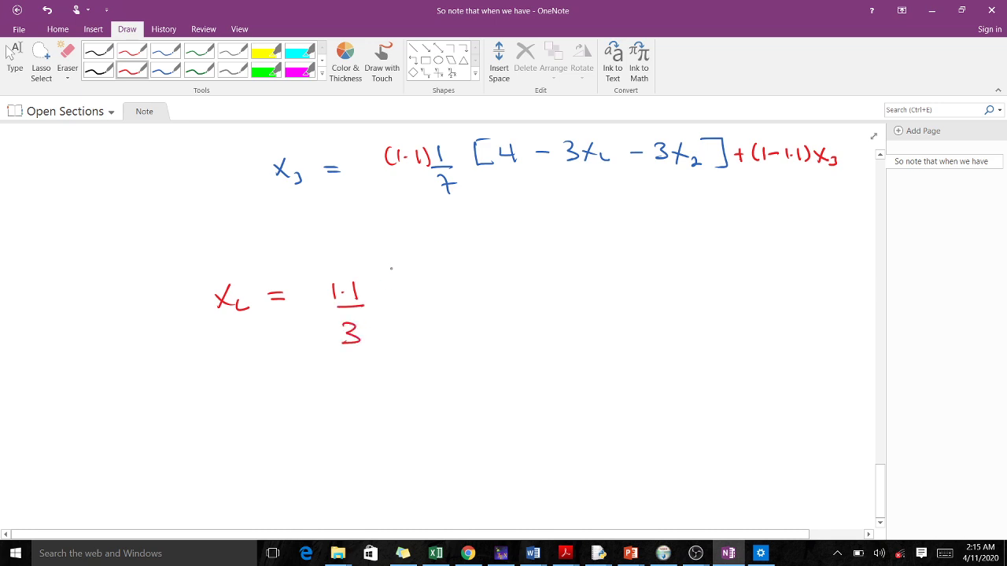
mouse_move(381, 279)
mouse_down()
mouse_move(380, 303)
mouse_move(398, 301)
mouse_move(397, 276)
mouse_up()
mouse_move(402, 288)
mouse_down()
mouse_move(409, 298)
mouse_move(434, 291)
mouse_up()
mouse_move(424, 289)
mouse_down()
mouse_move(466, 273)
mouse_move(458, 285)
mouse_move(486, 285)
mouse_move(475, 292)
mouse_move(544, 293)
mouse_up()
mouse_move(546, 282)
mouse_down()
mouse_move(529, 292)
mouse_move(548, 299)
mouse_move(672, 271)
mouse_move(700, 285)
mouse_move(725, 280)
mouse_up()
click(686, 281)
mouse_move(722, 278)
mouse_down()
mouse_move(711, 288)
mouse_move(740, 290)
mouse_up()
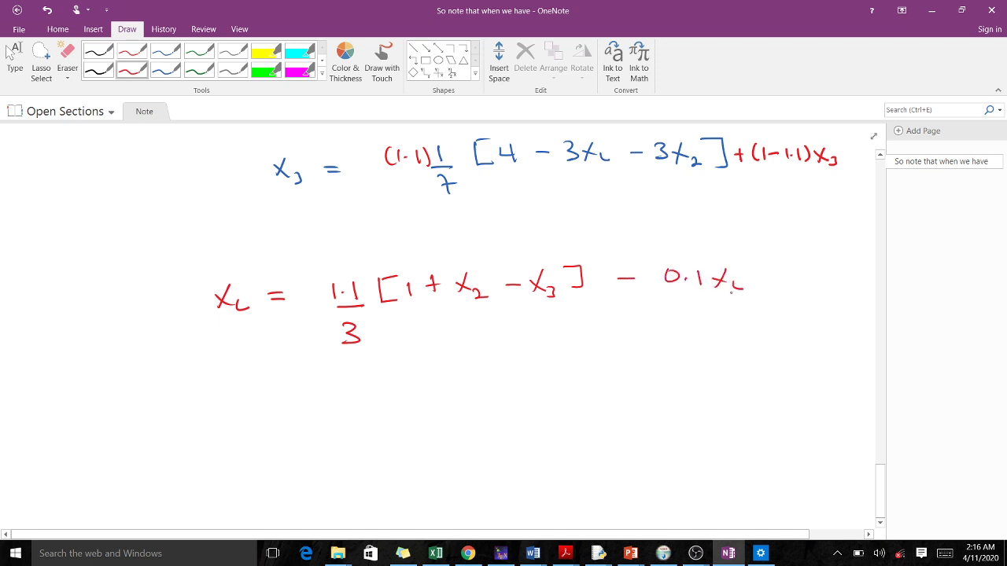
- Write x2 = 1.1/6[0 − 3x1 − 2x3] − 0.1x2 below it
mouse_move(222, 391)
mouse_down()
mouse_move(230, 411)
mouse_move(220, 408)
mouse_move(253, 412)
mouse_up()
drag(265, 399, 283, 405)
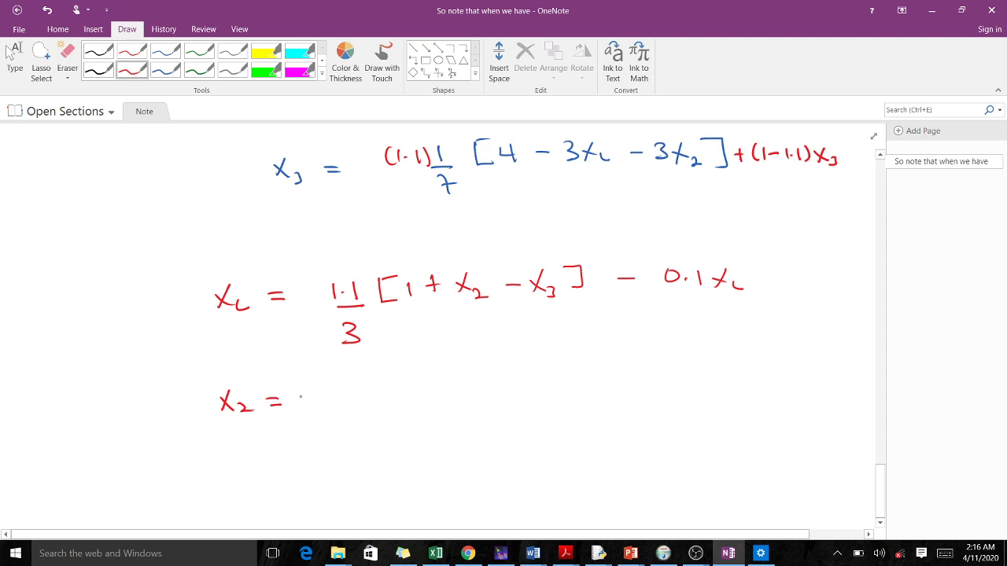
drag(328, 389, 331, 406)
click(339, 400)
drag(349, 386, 351, 402)
mouse_move(327, 412)
mouse_down()
mouse_move(359, 413)
mouse_move(346, 433)
mouse_up()
mouse_move(385, 383)
mouse_down()
mouse_move(398, 406)
mouse_move(396, 381)
mouse_move(415, 387)
mouse_up()
drag(434, 393, 502, 398)
mouse_move(499, 381)
mouse_down()
mouse_move(491, 398)
mouse_move(583, 394)
mouse_up()
mouse_move(580, 383)
mouse_down()
mouse_move(615, 399)
mouse_move(626, 382)
mouse_move(633, 393)
mouse_move(711, 383)
mouse_move(705, 373)
mouse_move(731, 388)
mouse_up()
click(720, 385)
mouse_move(742, 382)
mouse_down()
mouse_move(752, 390)
mouse_move(744, 393)
mouse_up()
drag(758, 385, 767, 392)
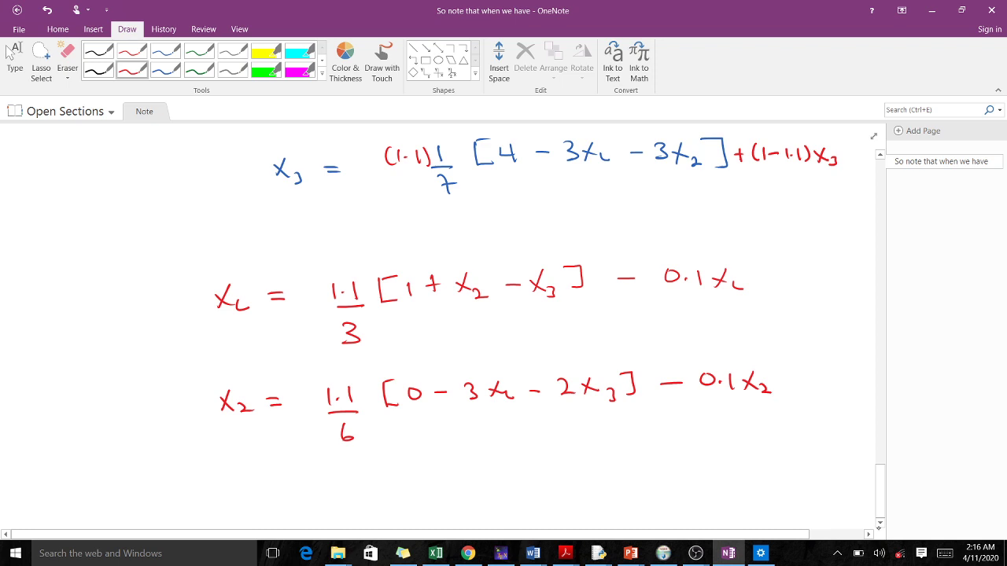
- Write x3 = 1.1/7[4 − 3x1 − 3x2] − 0.1x3 below the x2 formula
scroll(254, 370, down, 3)
drag(234, 376, 247, 394)
mouse_move(246, 377)
mouse_down()
mouse_move(233, 395)
mouse_move(259, 390)
mouse_move(254, 398)
mouse_up()
drag(278, 384, 347, 393)
click(338, 386)
drag(327, 402, 354, 400)
mouse_move(335, 417)
mouse_down()
mouse_move(346, 416)
mouse_move(342, 433)
mouse_up()
drag(335, 423, 344, 422)
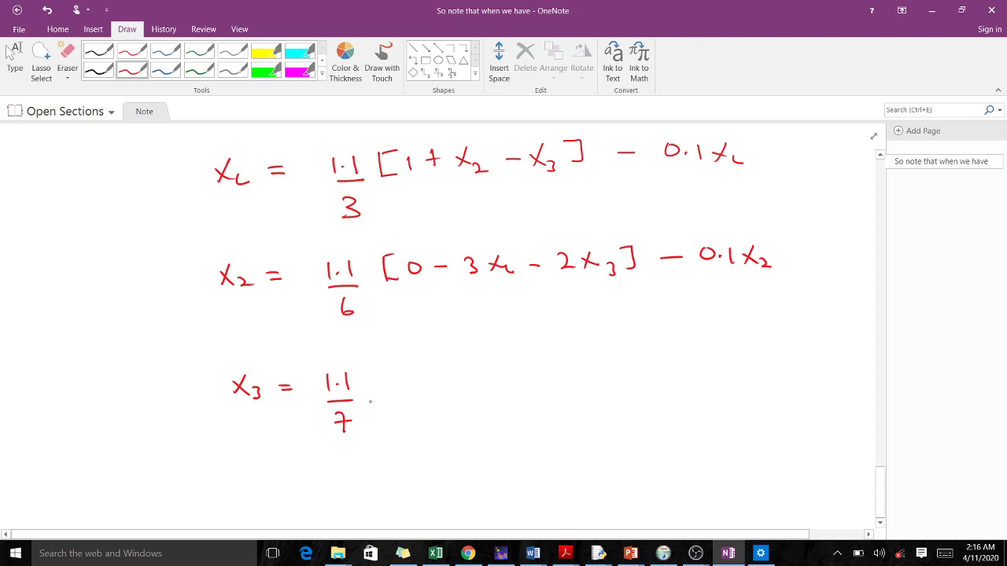
mouse_move(375, 369)
mouse_down()
mouse_move(386, 389)
mouse_move(386, 365)
mouse_move(410, 380)
mouse_up()
mouse_move(406, 370)
mouse_down()
mouse_move(406, 390)
mouse_move(435, 376)
mouse_move(485, 385)
mouse_move(474, 386)
mouse_up()
mouse_move(496, 381)
mouse_down()
mouse_move(492, 388)
mouse_move(538, 373)
mouse_move(552, 381)
mouse_up()
drag(572, 364, 569, 383)
mouse_move(578, 376)
mouse_down()
mouse_move(582, 387)
mouse_move(606, 385)
mouse_move(688, 363)
mouse_move(742, 382)
mouse_up()
click(703, 372)
mouse_move(747, 366)
mouse_down()
mouse_move(734, 382)
mouse_move(753, 387)
mouse_up()
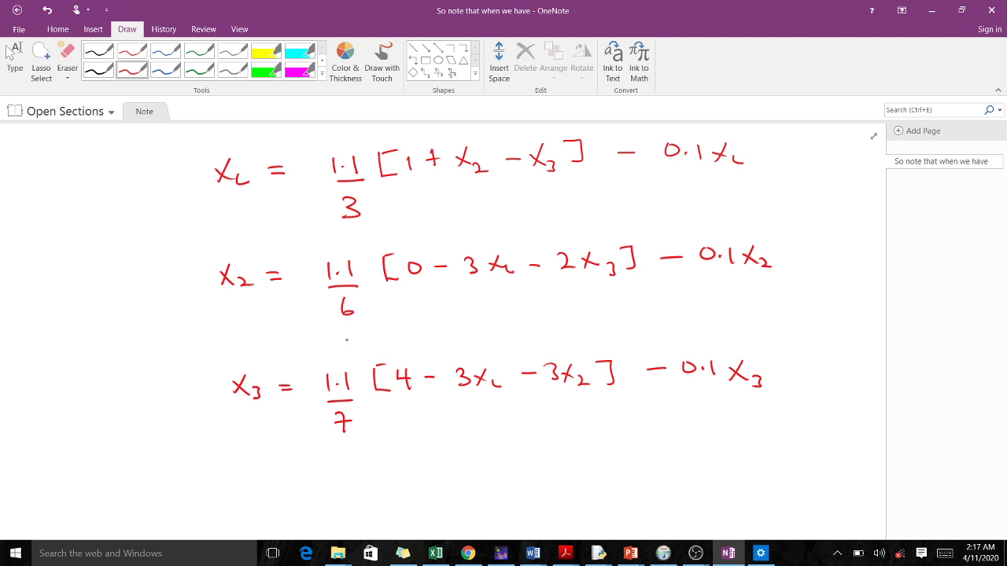
- Handwrite an underlined '1st Iterations' heading in black ink below the formulas
scroll(847, 494, down, 3)
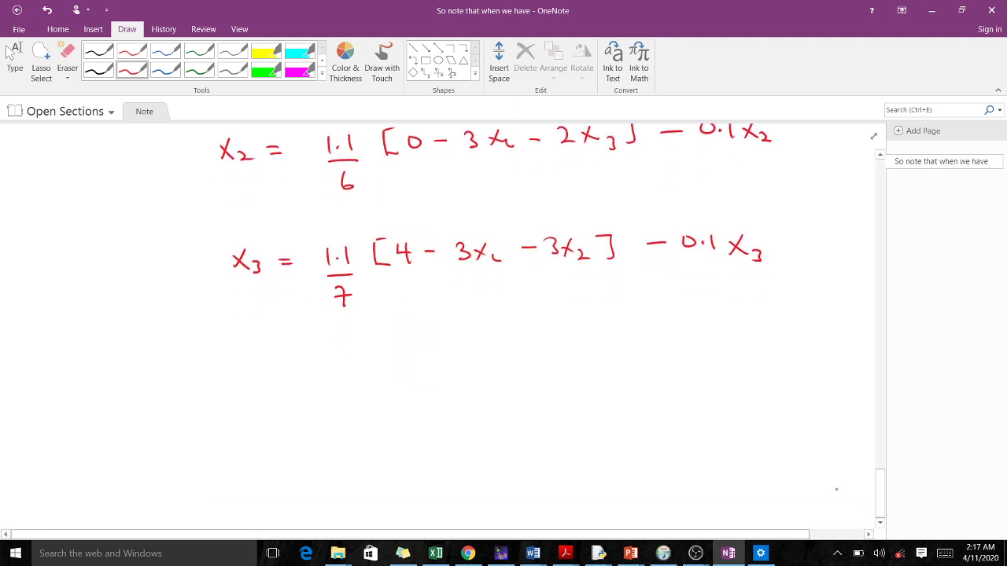
click(98, 69)
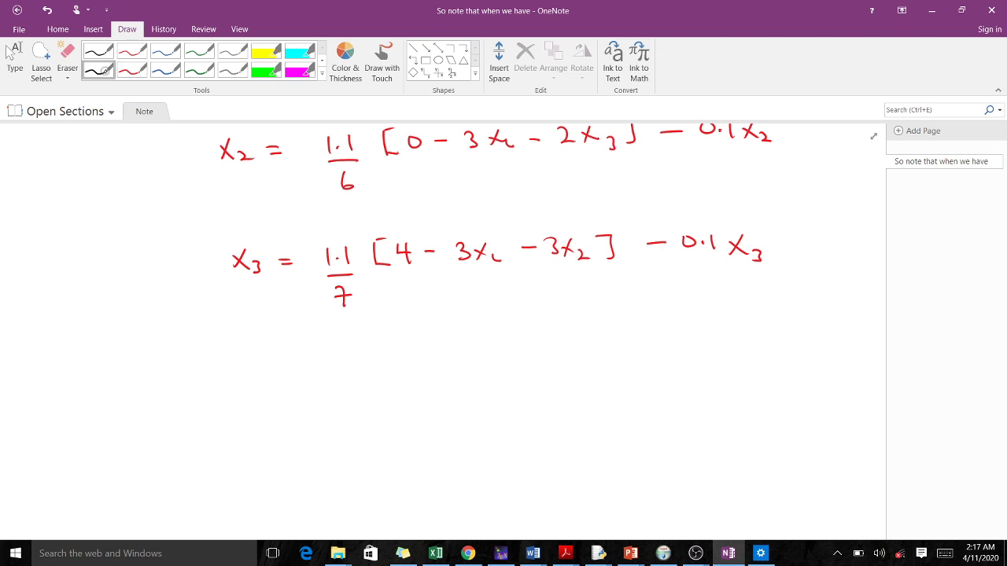
click(424, 358)
drag(407, 343, 417, 368)
mouse_move(434, 350)
mouse_down()
mouse_move(438, 368)
mouse_move(444, 353)
mouse_move(493, 368)
mouse_move(492, 343)
mouse_up()
mouse_move(500, 344)
mouse_down()
mouse_move(503, 366)
mouse_move(518, 364)
mouse_up()
drag(521, 363, 555, 367)
drag(560, 358, 598, 362)
drag(608, 353, 603, 364)
click(487, 389)
drag(404, 393, 623, 391)
- Write x⁰ = (0,0,0) and begin x₁⁽¹⁾ = 1.1 below it
scroll(721, 366, down, 3)
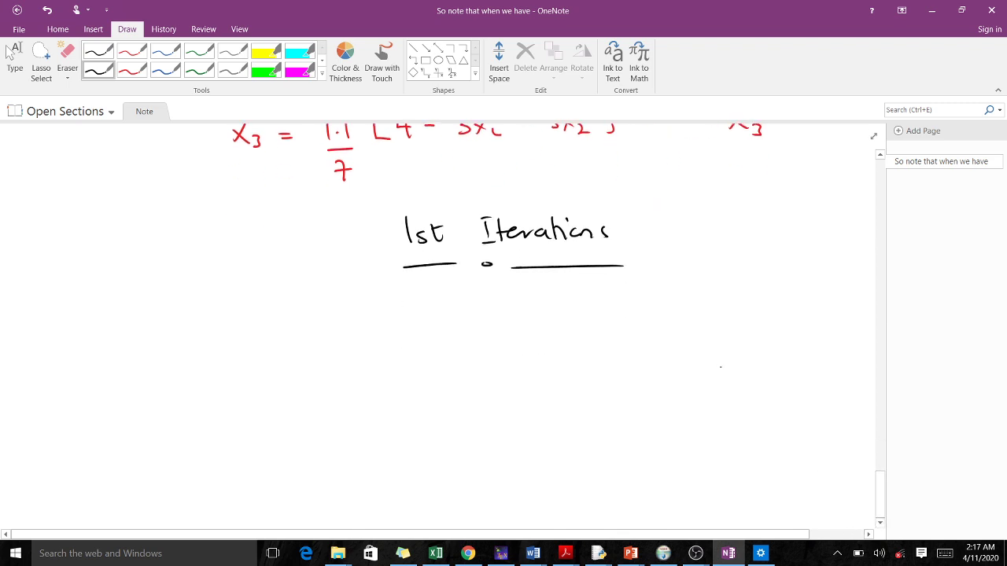
mouse_move(403, 303)
mouse_down()
mouse_move(395, 327)
mouse_move(411, 326)
mouse_move(413, 305)
mouse_move(449, 317)
mouse_up()
mouse_move(478, 304)
mouse_down()
mouse_move(476, 320)
mouse_move(491, 311)
mouse_move(505, 325)
mouse_up()
drag(525, 311, 556, 313)
drag(568, 308, 569, 326)
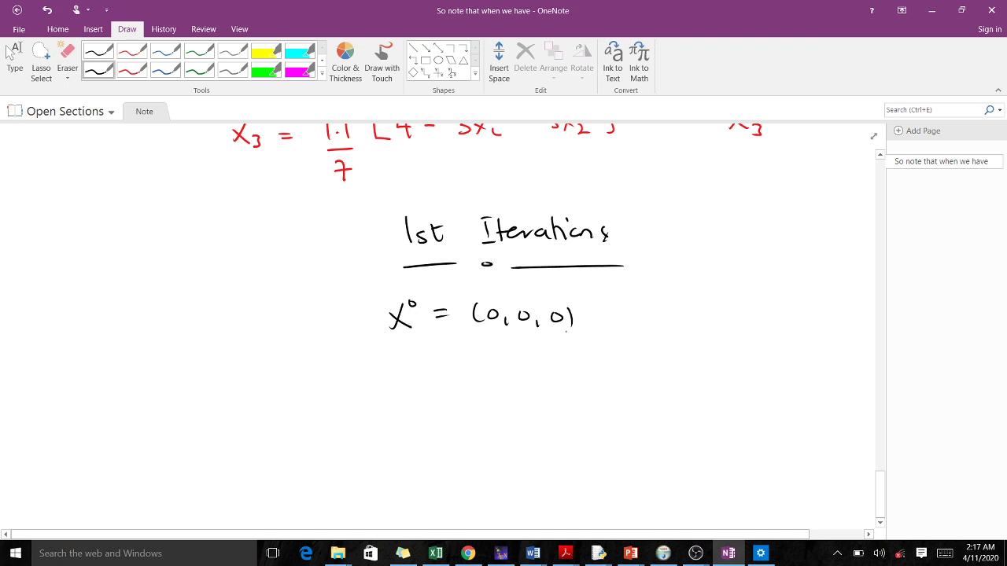
mouse_move(192, 371)
mouse_down()
mouse_move(181, 400)
mouse_move(201, 394)
mouse_move(215, 373)
mouse_up()
mouse_move(220, 361)
mouse_down()
mouse_move(212, 402)
mouse_move(257, 383)
mouse_up()
mouse_move(247, 389)
mouse_down()
mouse_move(303, 383)
mouse_move(314, 394)
mouse_move(291, 426)
mouse_up()
click(291, 380)
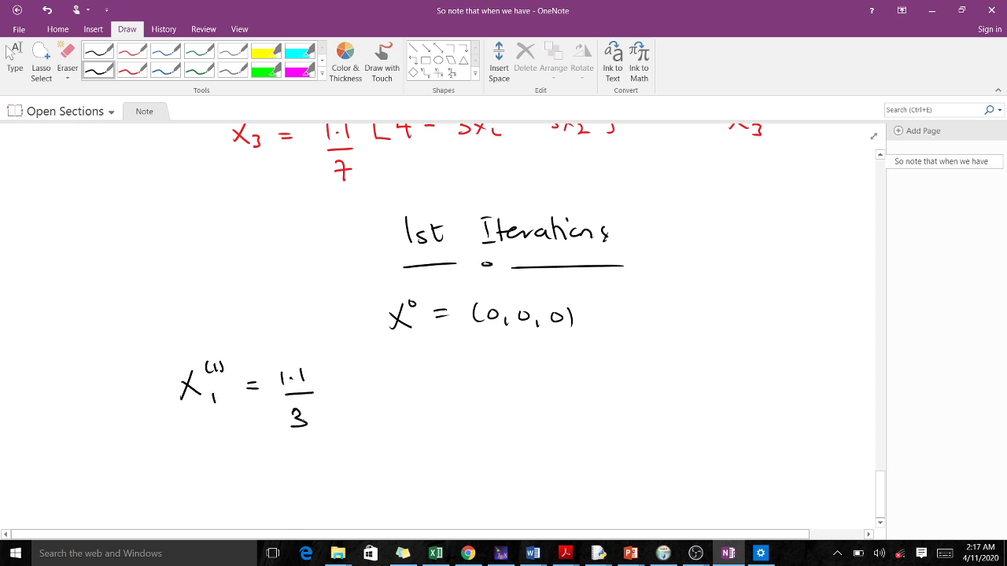
- Finish the x₁⁽¹⁾ formula with the bracket [1 + x₂⁽⁰⁾ − x₃⁽⁰⁾] − 0.1x₁⁽⁰⁾
mouse_move(333, 366)
mouse_down()
mouse_move(351, 387)
mouse_move(432, 378)
mouse_move(420, 387)
mouse_up()
mouse_move(431, 380)
mouse_down()
mouse_move(446, 392)
mouse_move(448, 371)
mouse_up()
drag(456, 362, 463, 373)
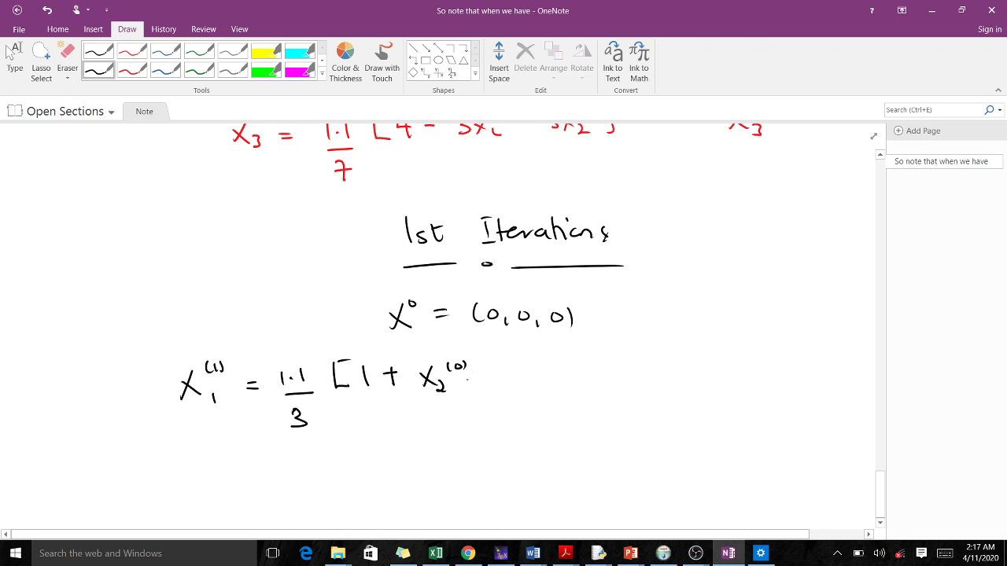
drag(480, 379, 517, 383)
mouse_move(518, 365)
mouse_down()
mouse_move(505, 384)
mouse_move(529, 387)
mouse_move(548, 359)
mouse_up()
drag(554, 356, 556, 367)
mouse_move(569, 360)
mouse_down()
mouse_move(579, 371)
mouse_move(574, 385)
mouse_up()
mouse_move(600, 369)
mouse_down()
mouse_move(653, 360)
mouse_move(673, 375)
mouse_up()
click(663, 371)
drag(690, 358, 692, 376)
mouse_move(687, 372)
mouse_down()
mouse_move(709, 376)
mouse_move(715, 365)
mouse_up()
drag(725, 357, 723, 358)
drag(730, 357, 732, 363)
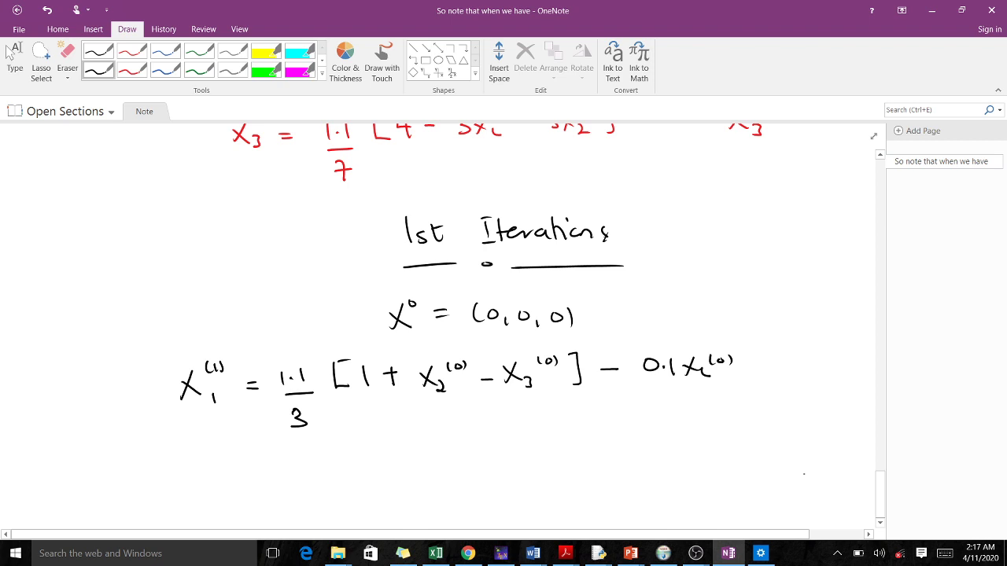
- Write the substitution line = 1.1/3 [1 + 0 − 0] − 0.1(0)
scroll(440, 314, down, 3)
drag(258, 349, 269, 348)
drag(258, 356, 306, 360)
click(293, 354)
mouse_move(288, 373)
mouse_down()
mouse_move(308, 373)
mouse_move(297, 403)
mouse_up()
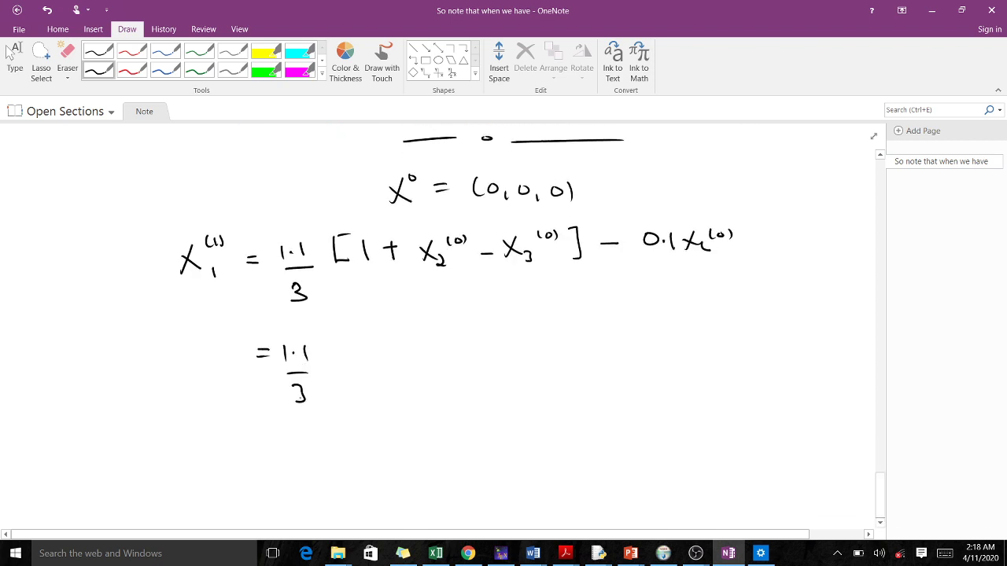
mouse_move(334, 339)
mouse_down()
mouse_move(349, 363)
mouse_move(348, 339)
mouse_up()
mouse_move(362, 343)
mouse_down()
mouse_move(363, 362)
mouse_move(397, 352)
mouse_up()
drag(417, 346, 461, 351)
mouse_move(482, 345)
mouse_down()
mouse_move(474, 353)
mouse_move(483, 343)
mouse_up()
mouse_move(492, 337)
mouse_down()
mouse_move(504, 336)
mouse_move(496, 357)
mouse_move(585, 338)
mouse_move(608, 348)
mouse_up()
click(533, 348)
click(595, 344)
drag(623, 330, 623, 345)
drag(638, 335, 641, 345)
- Write the result x₁⁽¹⁾ = 11/30 below the substitution
drag(262, 442, 277, 442)
drag(262, 450, 279, 450)
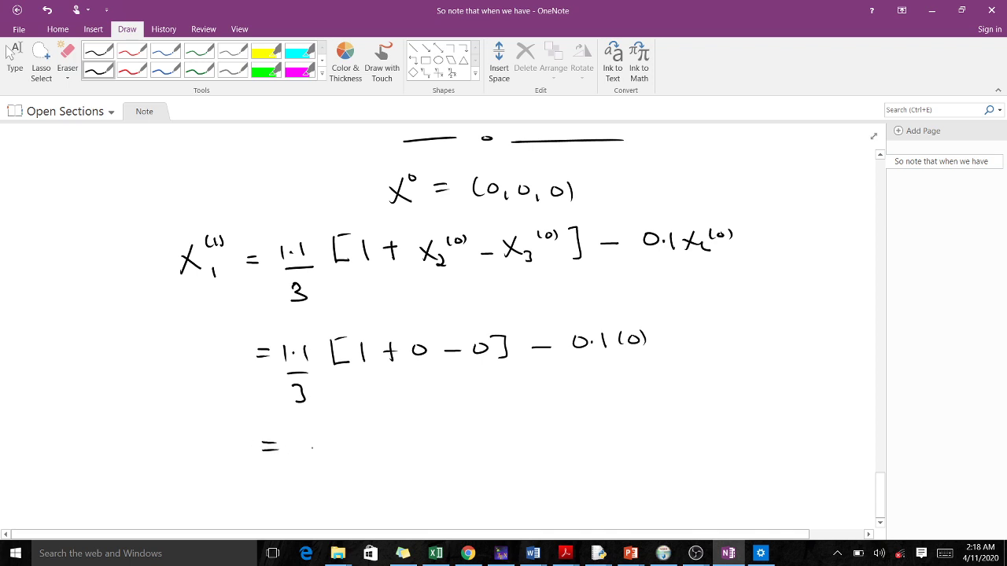
scroll(346, 349, down, 3)
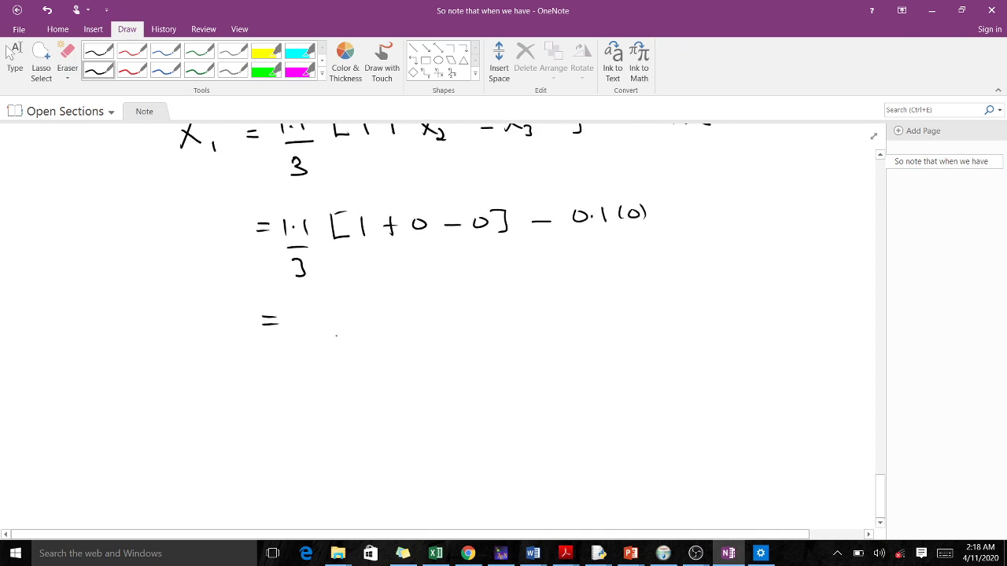
mouse_move(320, 308)
mouse_down()
mouse_move(320, 323)
mouse_move(345, 335)
mouse_move(323, 375)
mouse_move(350, 364)
mouse_up()
scroll(847, 508, down, 3)
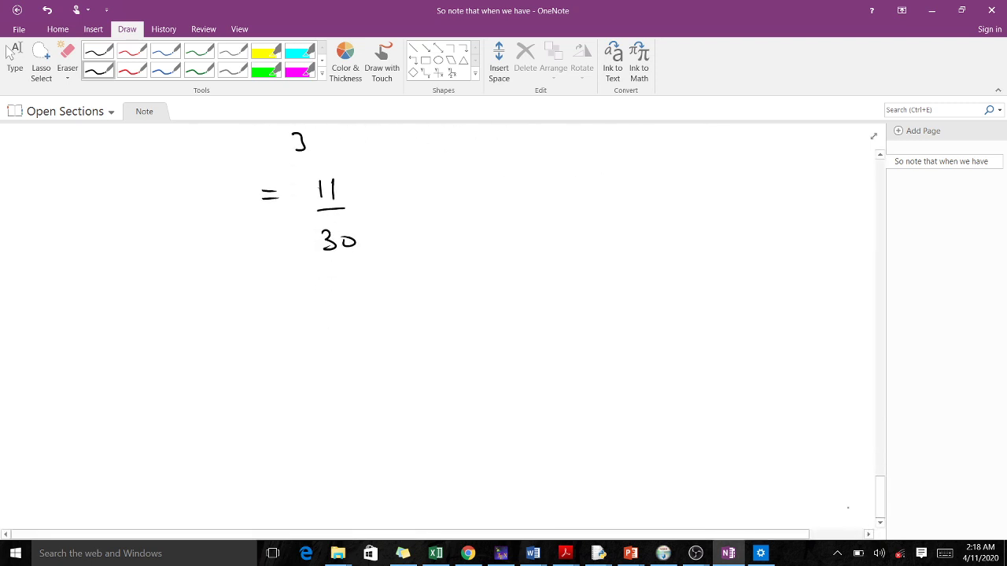
- Begin the x₂⁽¹⁾ formula as x₂⁽¹⁾ = 1.1/6 [0 − 3x₁⁽¹⁾
drag(154, 330, 167, 350)
mouse_move(167, 330)
mouse_down()
mouse_move(151, 352)
mouse_move(189, 359)
mouse_move(189, 328)
mouse_up()
mouse_move(192, 321)
mouse_down()
mouse_move(193, 334)
mouse_move(295, 361)
mouse_up()
click(280, 351)
drag(288, 381, 281, 393)
mouse_move(320, 333)
mouse_down()
mouse_move(337, 358)
mouse_move(332, 331)
mouse_move(459, 352)
mouse_up()
mouse_move(459, 347)
mouse_down()
mouse_move(470, 356)
mouse_move(462, 334)
mouse_move(477, 333)
mouse_up()
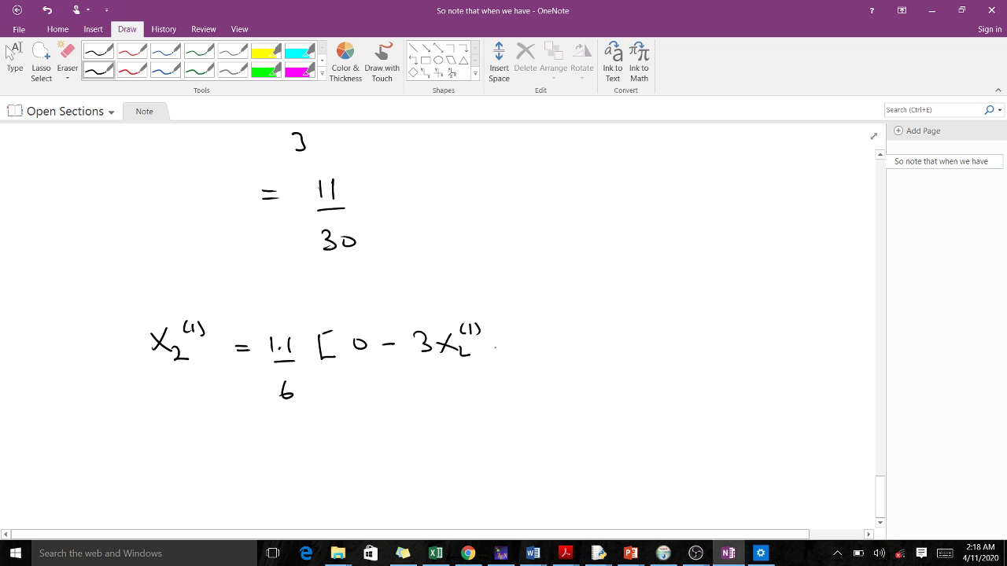
- Complete the formula with − 2x₃⁽⁰⁾] − 0.1x₂⁽⁰⁾
drag(500, 348, 513, 349)
drag(525, 336, 543, 352)
mouse_move(545, 338)
mouse_down()
mouse_move(554, 352)
mouse_move(545, 350)
mouse_up()
drag(557, 346, 560, 358)
drag(571, 329, 579, 332)
mouse_move(584, 329)
mouse_down()
mouse_move(619, 352)
mouse_move(673, 337)
mouse_move(730, 351)
mouse_up()
click(692, 346)
mouse_move(735, 333)
mouse_down()
mouse_move(718, 351)
mouse_move(749, 356)
mouse_move(764, 332)
mouse_up()
drag(769, 329, 770, 338)
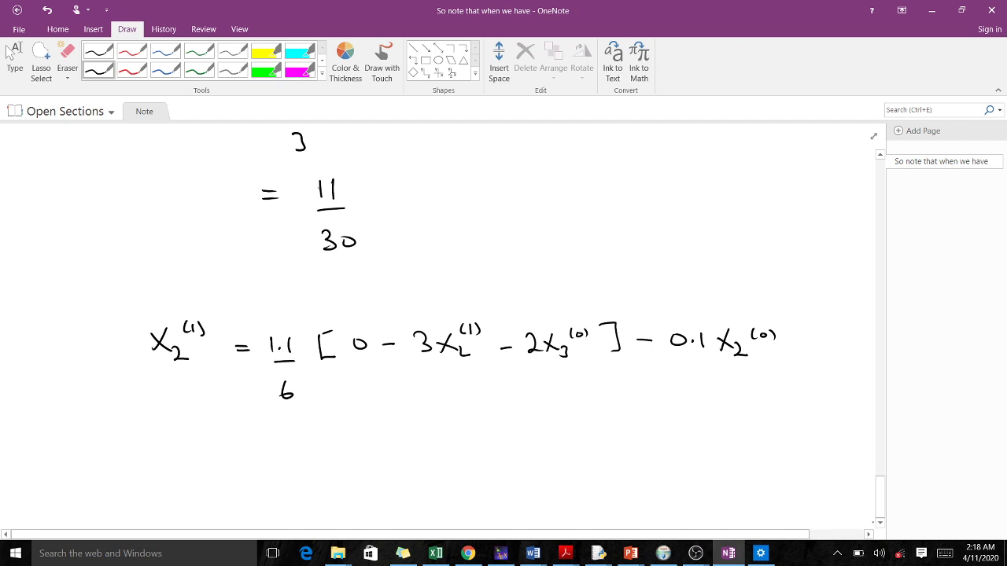
- Start the x₂ substitution line = 1.1/6 [0 − 3
scroll(826, 501, down, 3)
drag(241, 331, 254, 330)
mouse_move(242, 339)
mouse_down()
mouse_move(288, 337)
mouse_move(291, 345)
mouse_up()
click(276, 338)
drag(291, 357, 286, 367)
mouse_move(319, 322)
mouse_down()
mouse_move(333, 342)
mouse_move(333, 318)
mouse_up()
mouse_move(350, 323)
mouse_down()
mouse_move(407, 325)
mouse_move(399, 336)
mouse_up()
drag(437, 308, 435, 339)
- Substitute (11/30), − 2(0)] − 0.1(0), then begin the x₂ result line
drag(452, 304, 454, 315)
mouse_move(464, 305)
mouse_down()
mouse_move(451, 337)
mouse_move(571, 318)
mouse_up()
click(516, 318)
mouse_move(580, 305)
mouse_down()
mouse_move(583, 322)
mouse_move(607, 302)
mouse_move(601, 327)
mouse_move(669, 308)
mouse_move(715, 318)
mouse_up()
click(677, 313)
drag(731, 307, 730, 308)
drag(246, 417, 261, 418)
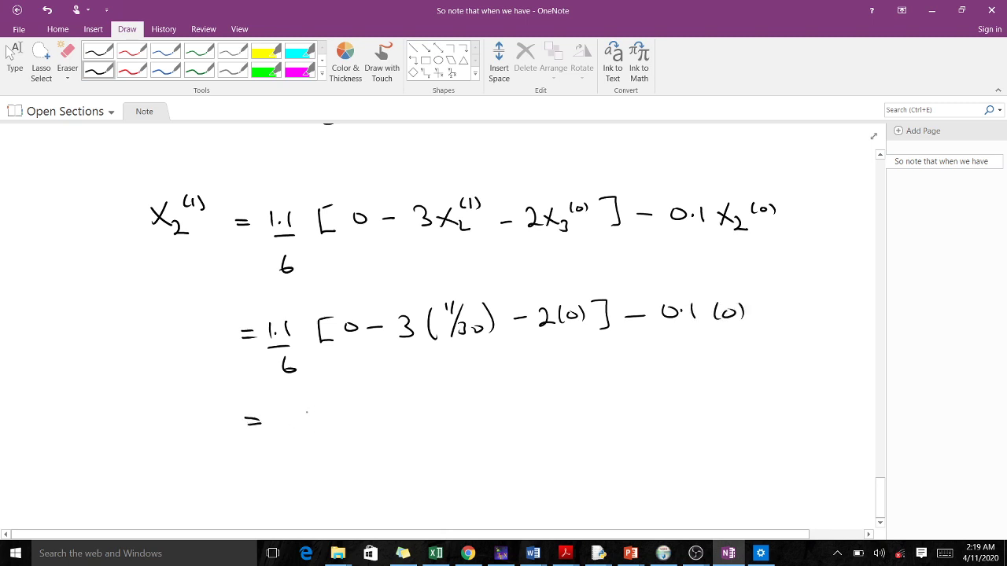